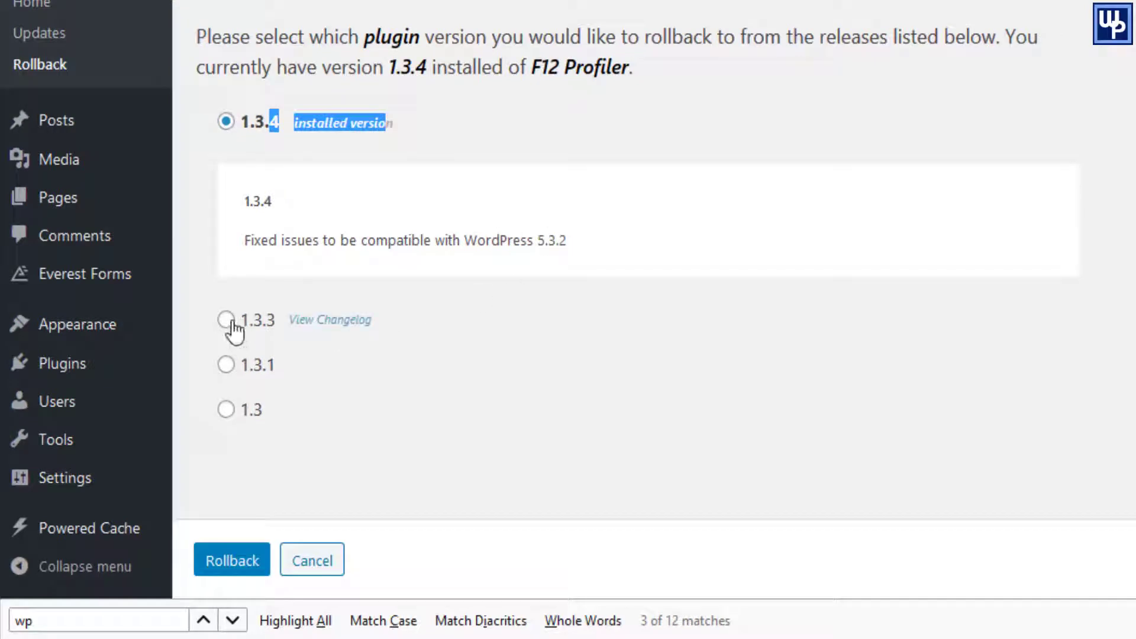
Step: Select version 1.3.3 for F12 Profiler and confirm the rollback from 1.3.4
click(226, 323)
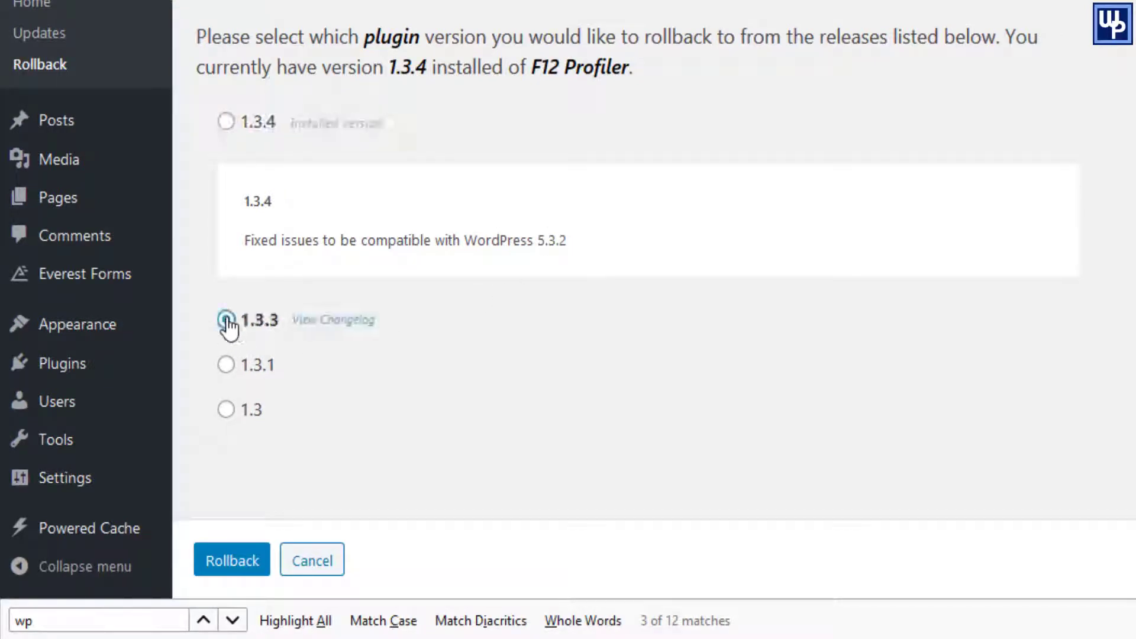
click(228, 562)
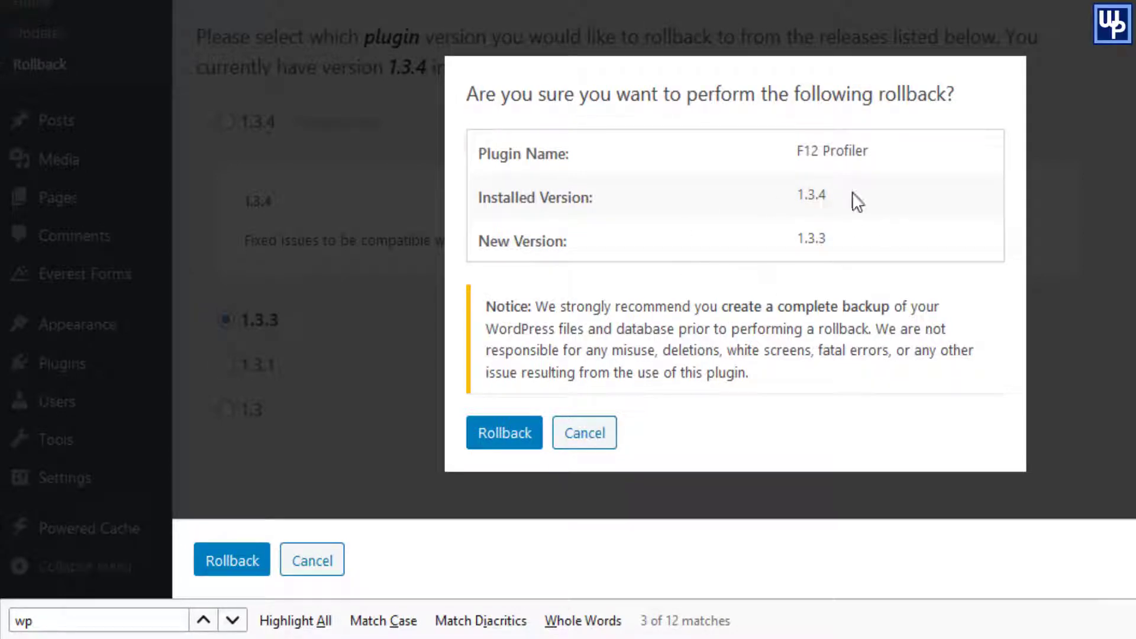
drag(855, 195, 762, 187)
drag(851, 240, 779, 237)
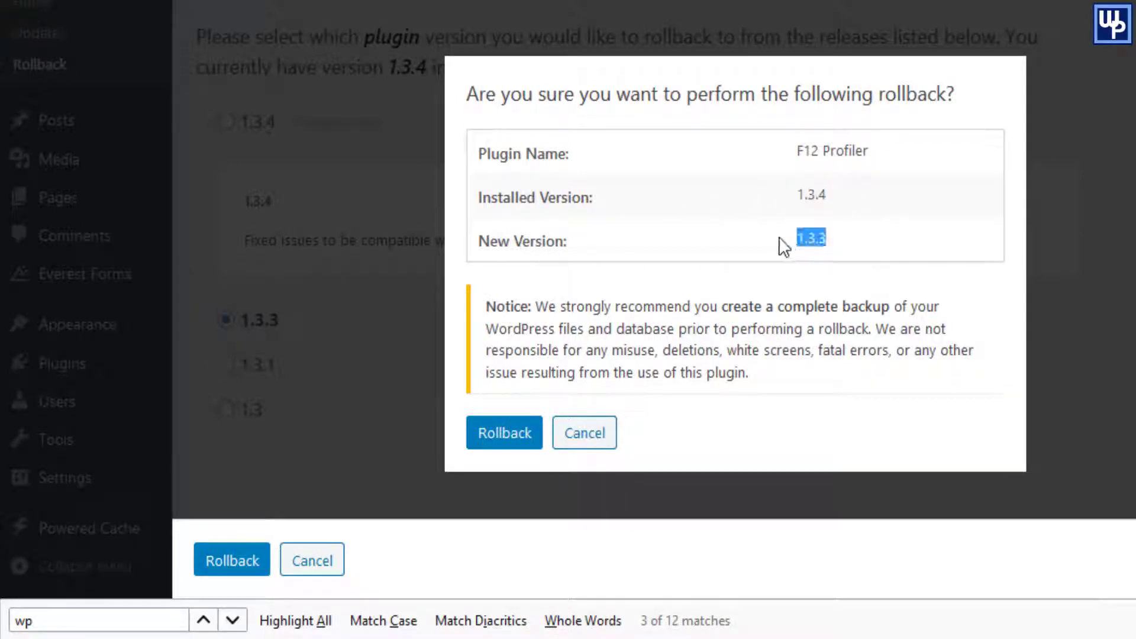
click(508, 437)
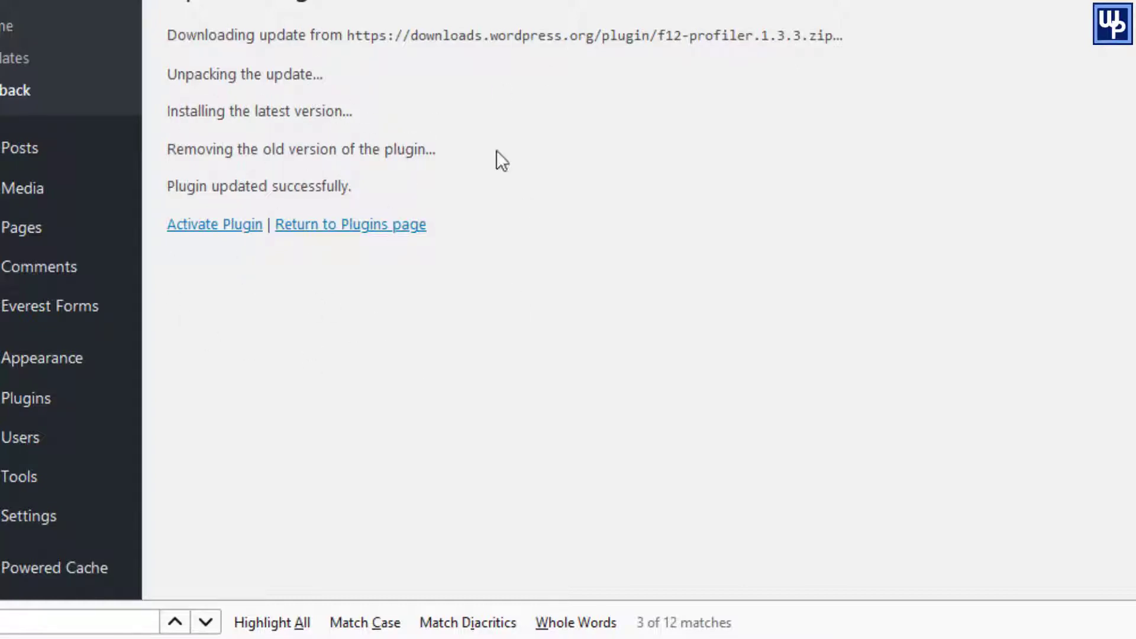
Step: Reactivate the rolled-back F12 Profiler 1.3.3 plugin
click(207, 231)
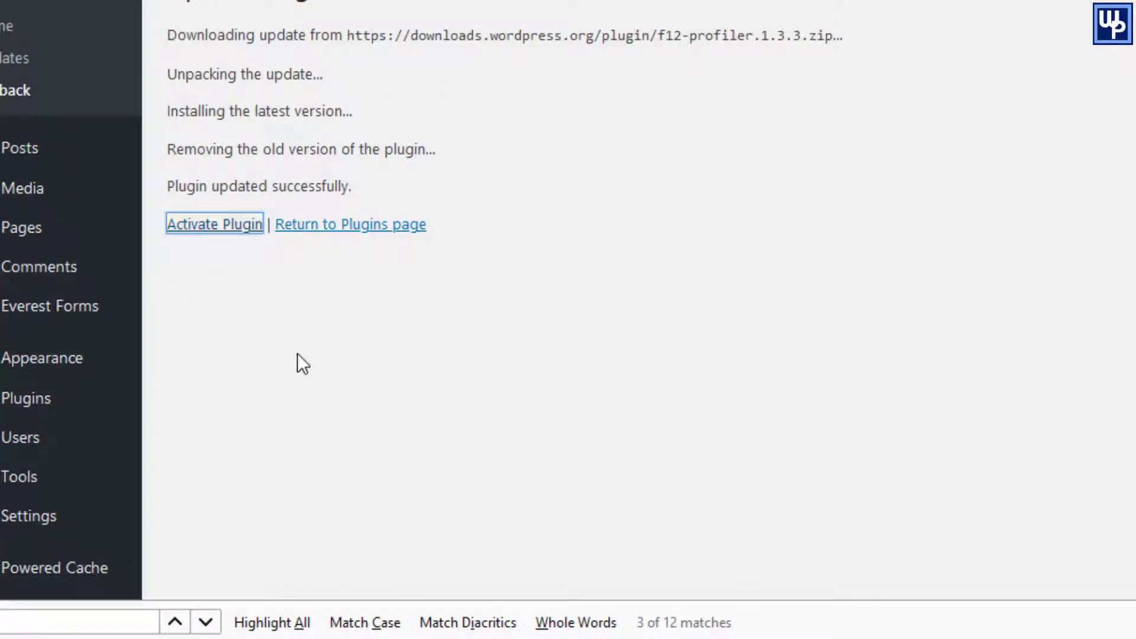
scroll(550, 281, down, 6)
scroll(574, 301, up, 2)
scroll(573, 301, up, 1)
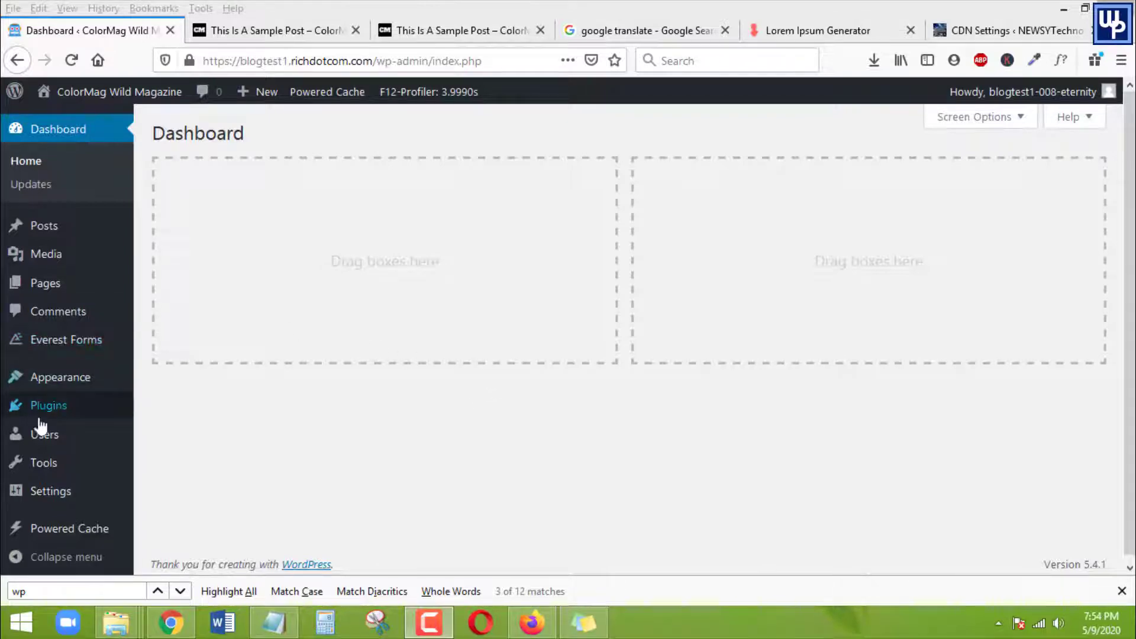
Step: Search the plugin directory for 'wp rollback', then install and activate WP Rollback
mouse_move(39, 414)
click(172, 438)
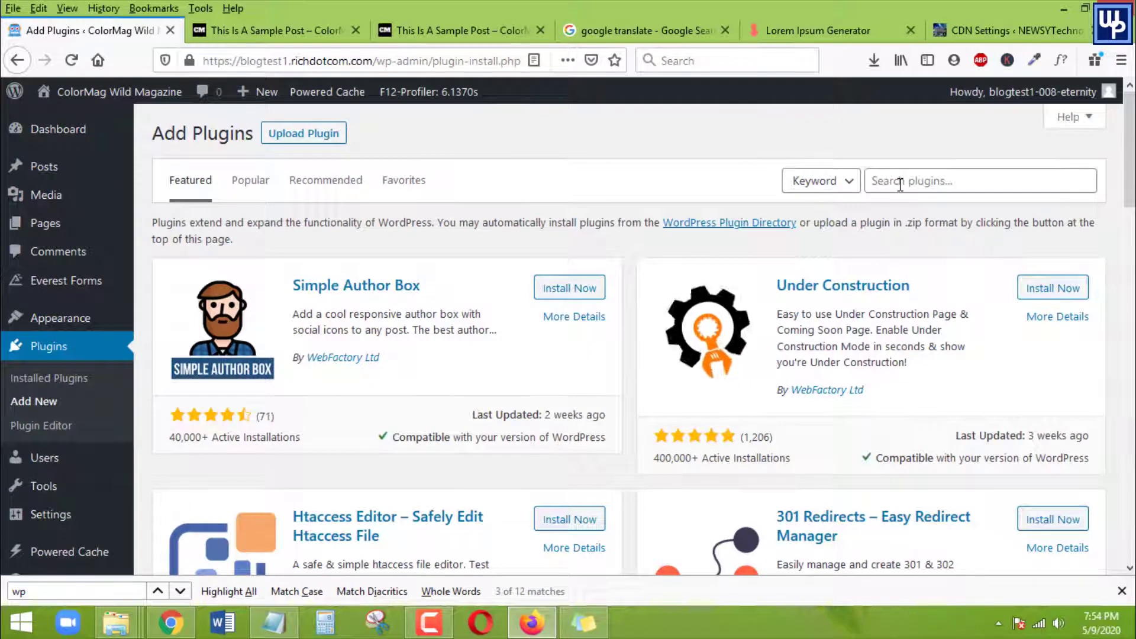
click(946, 187)
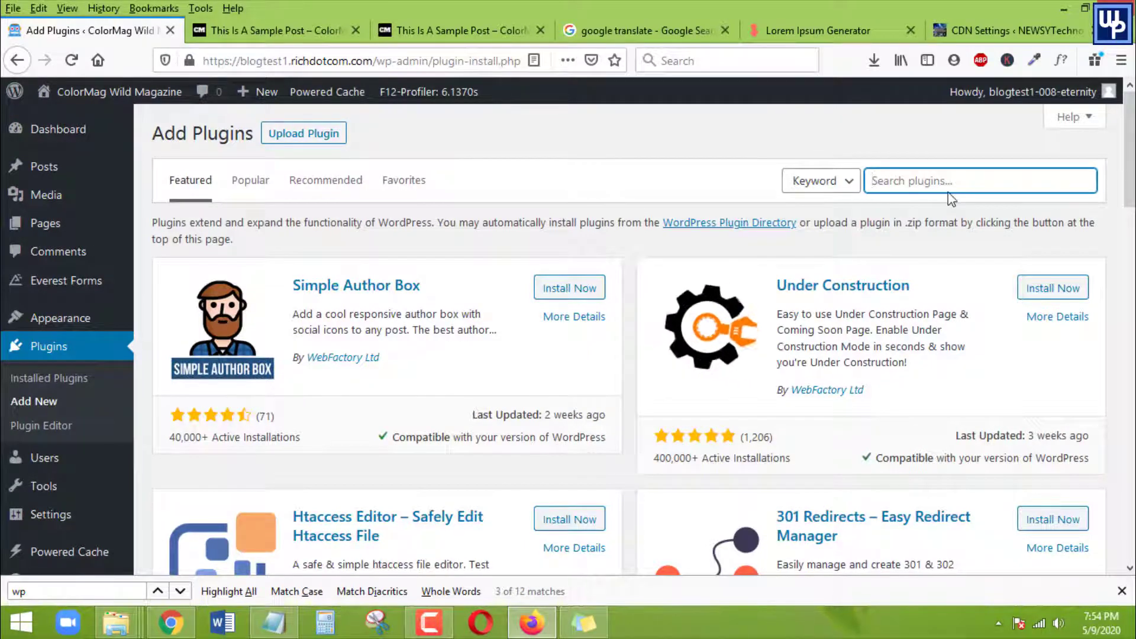
text(wp roll)
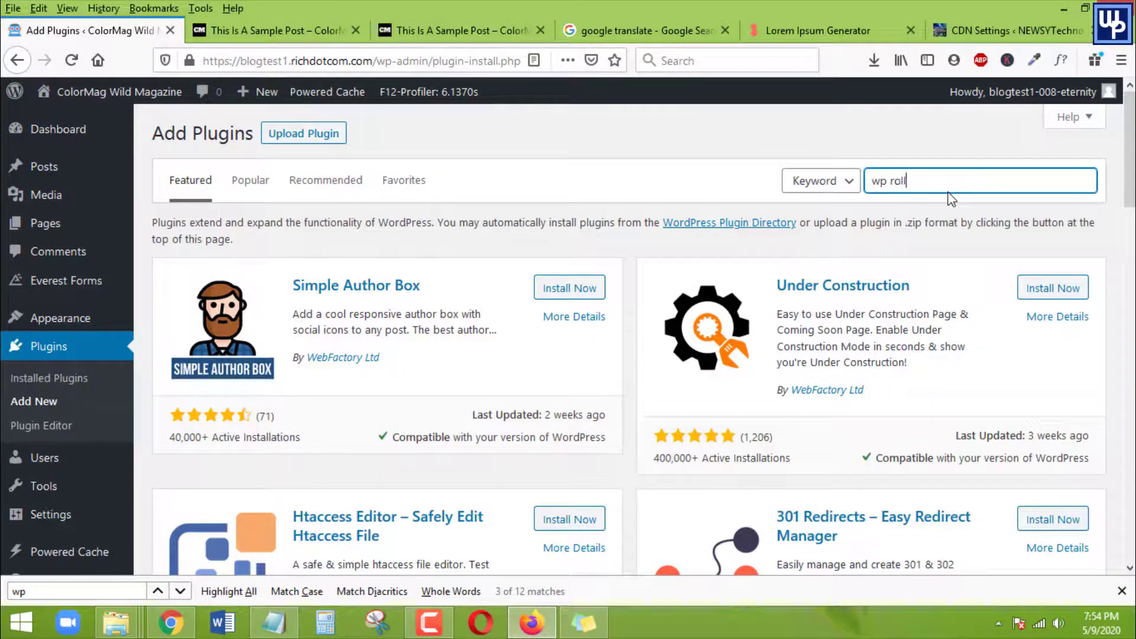
text(back)
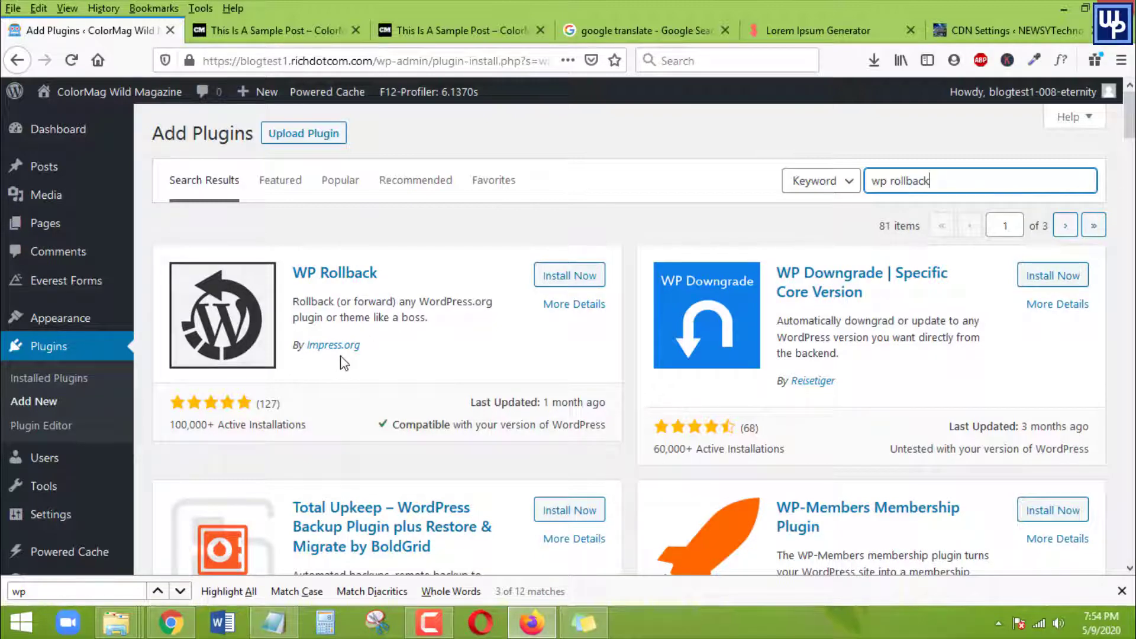
click(577, 283)
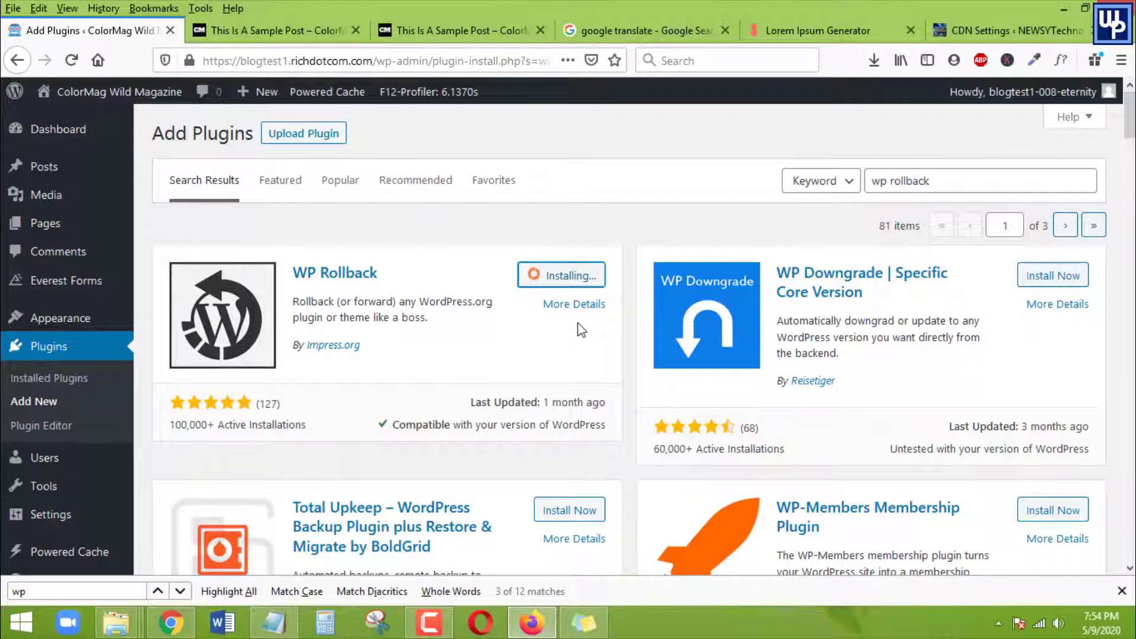
click(575, 276)
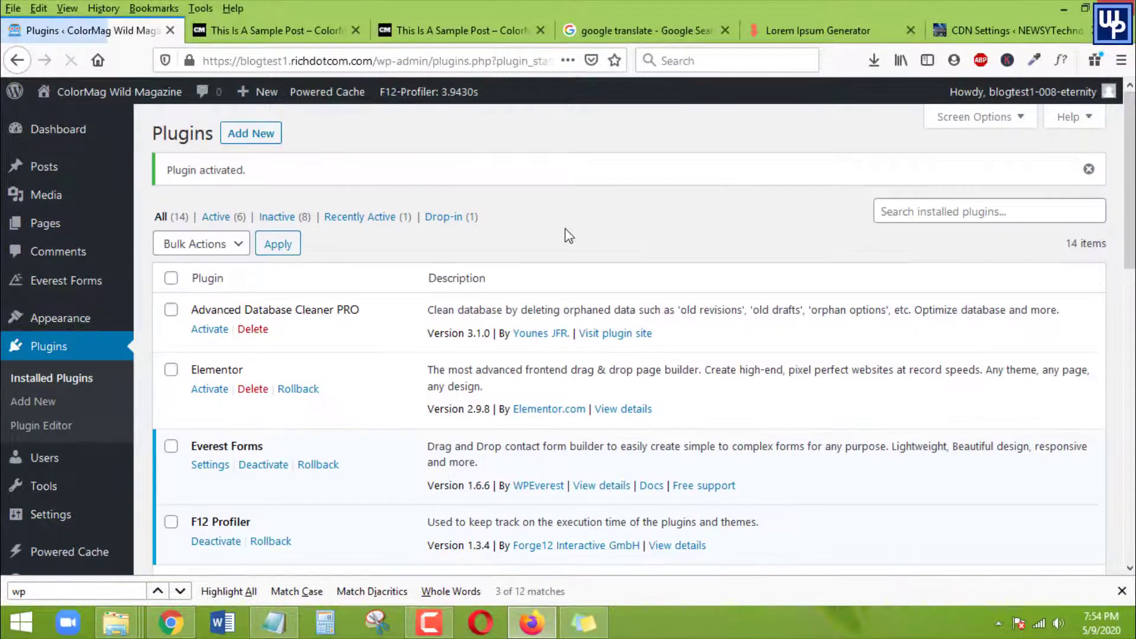
Step: Scroll the plugins list to locate the newly installed WP Rollback plugin
scroll(274, 254, down, 8)
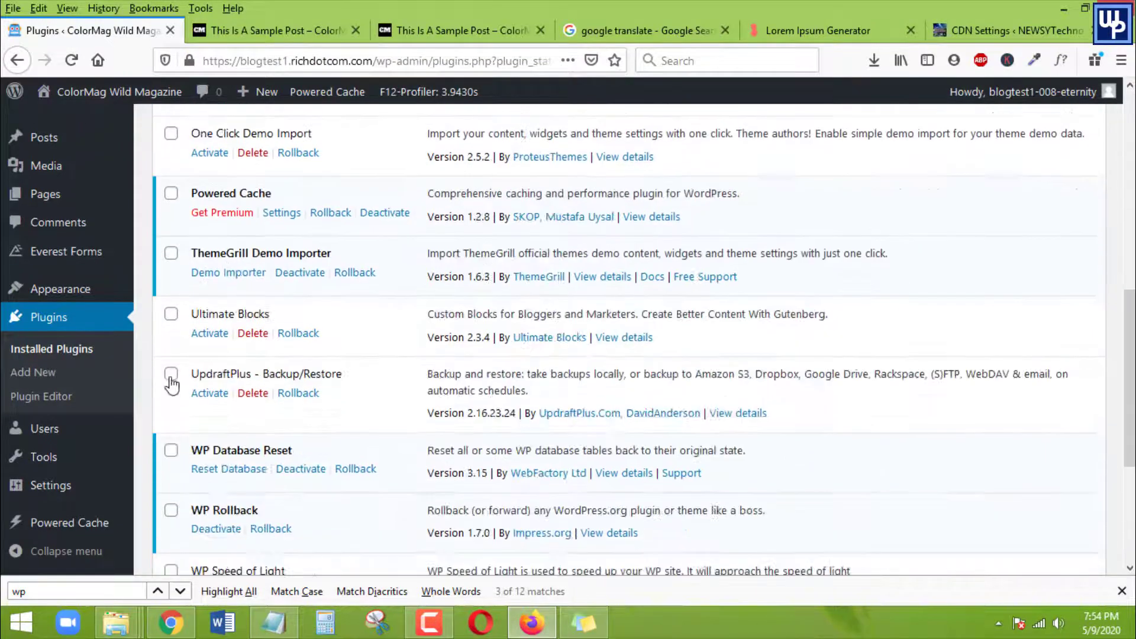
scroll(284, 343, down, 3)
scroll(260, 418, up, 6)
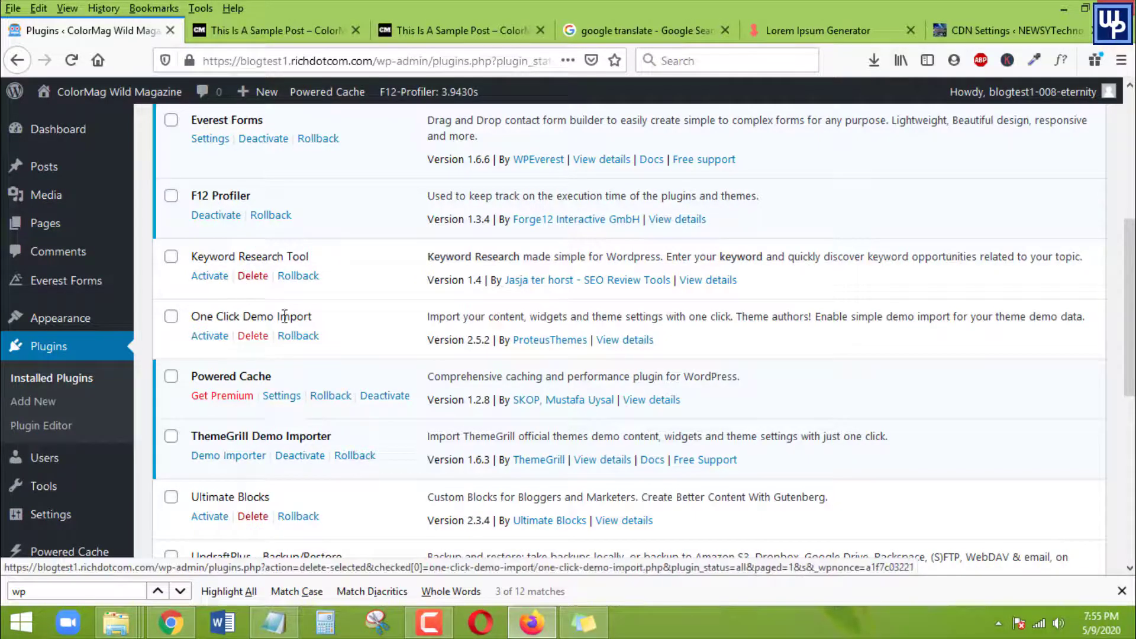
scroll(284, 308, down, 5)
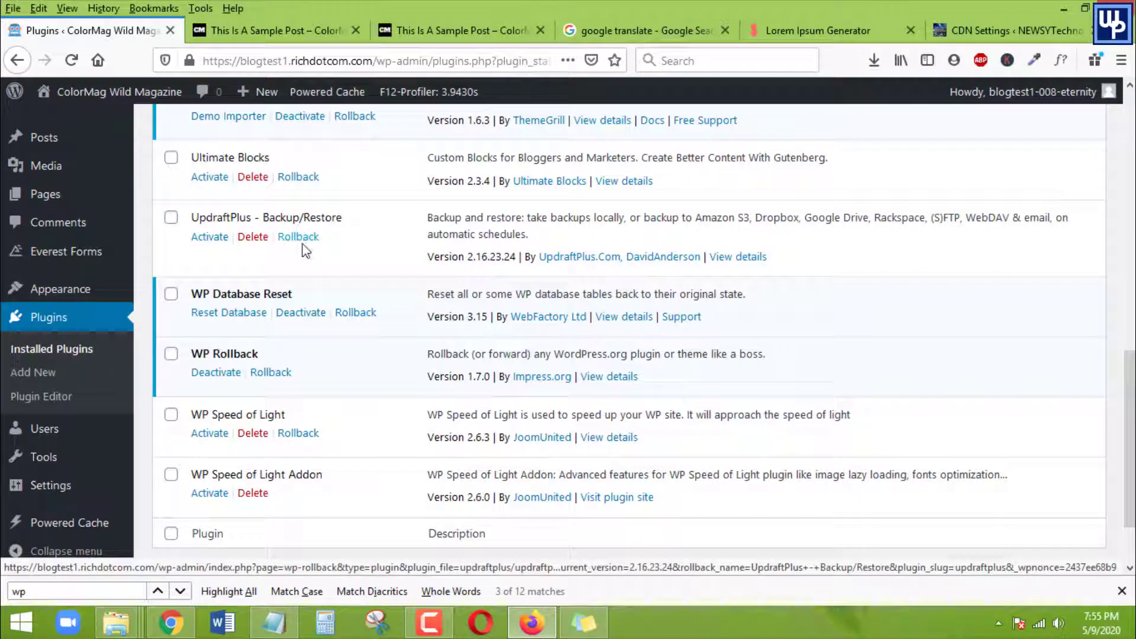
scroll(313, 255, up, 2)
scroll(378, 264, down, 1)
scroll(379, 265, down, 1)
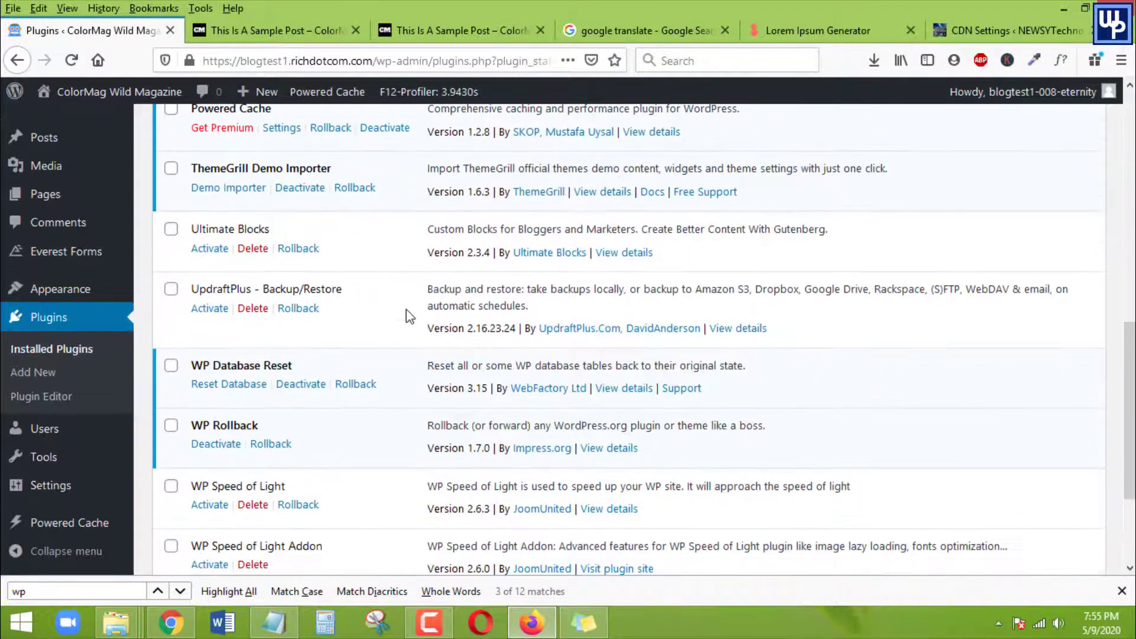
scroll(346, 399, down, 3)
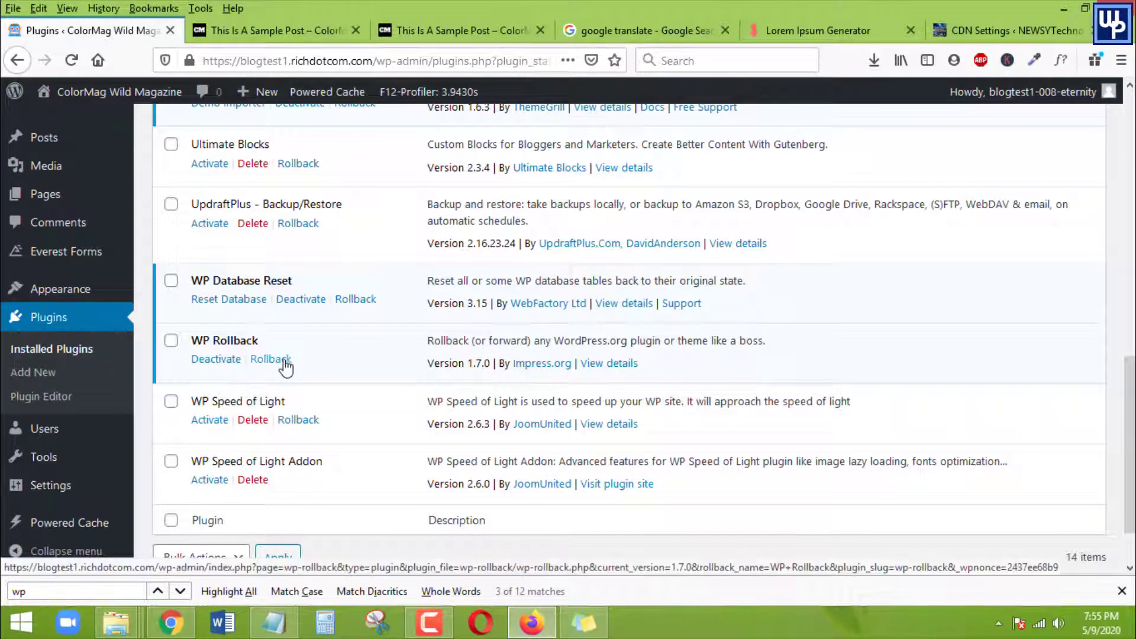
drag(260, 341, 196, 329)
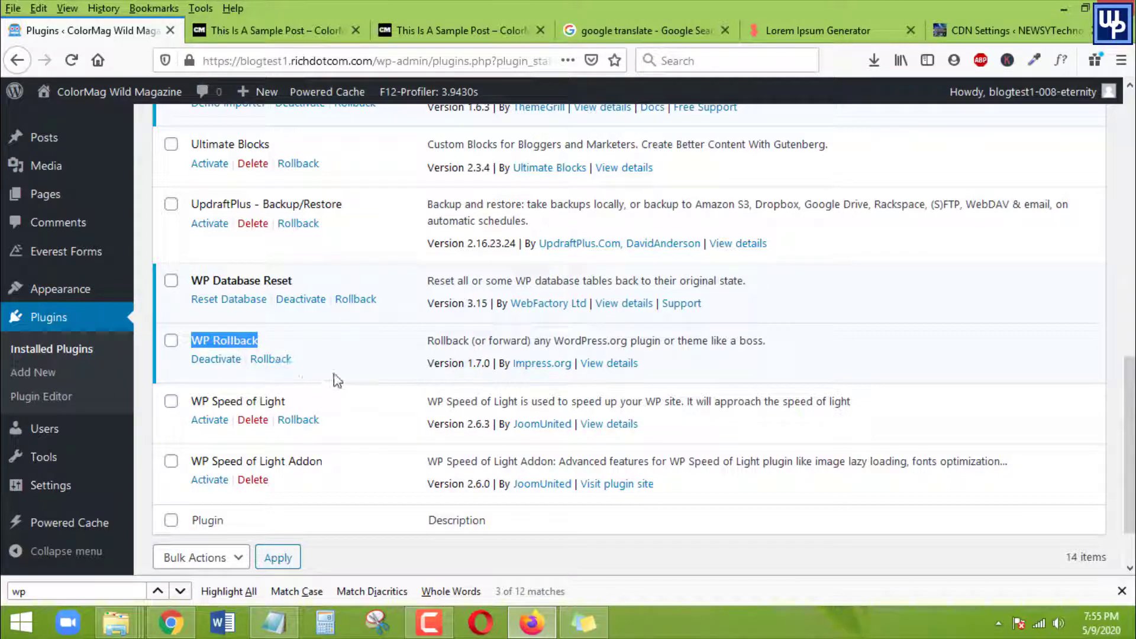
Step: Use the Rollback link on F12 Profiler to list its older versions
scroll(365, 336, up, 1)
scroll(366, 331, up, 8)
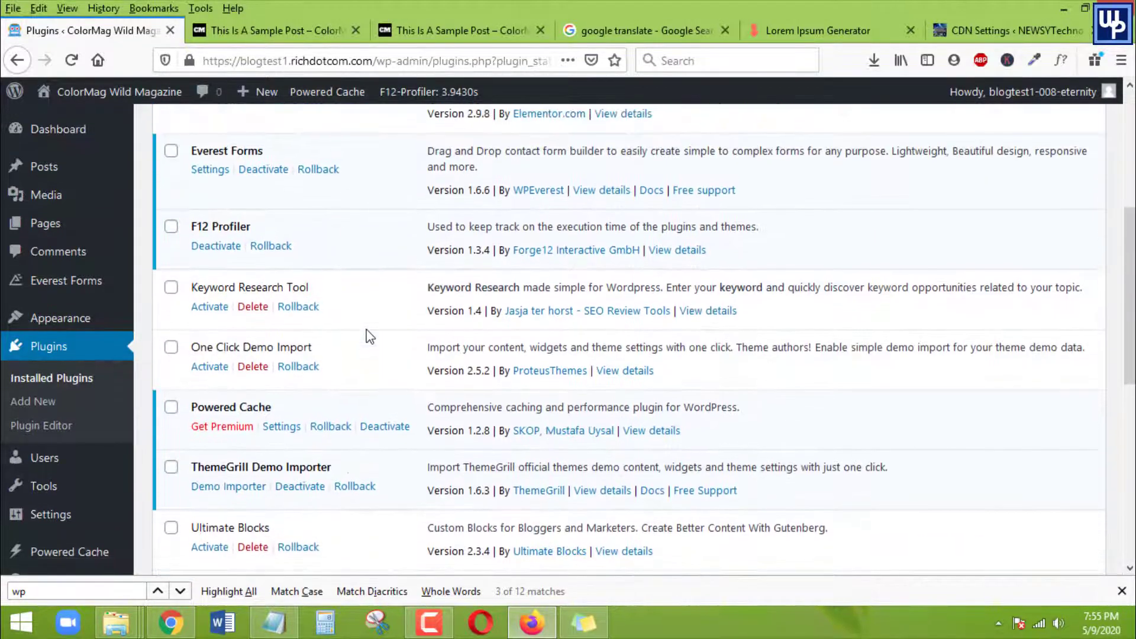
scroll(223, 312, up, 3)
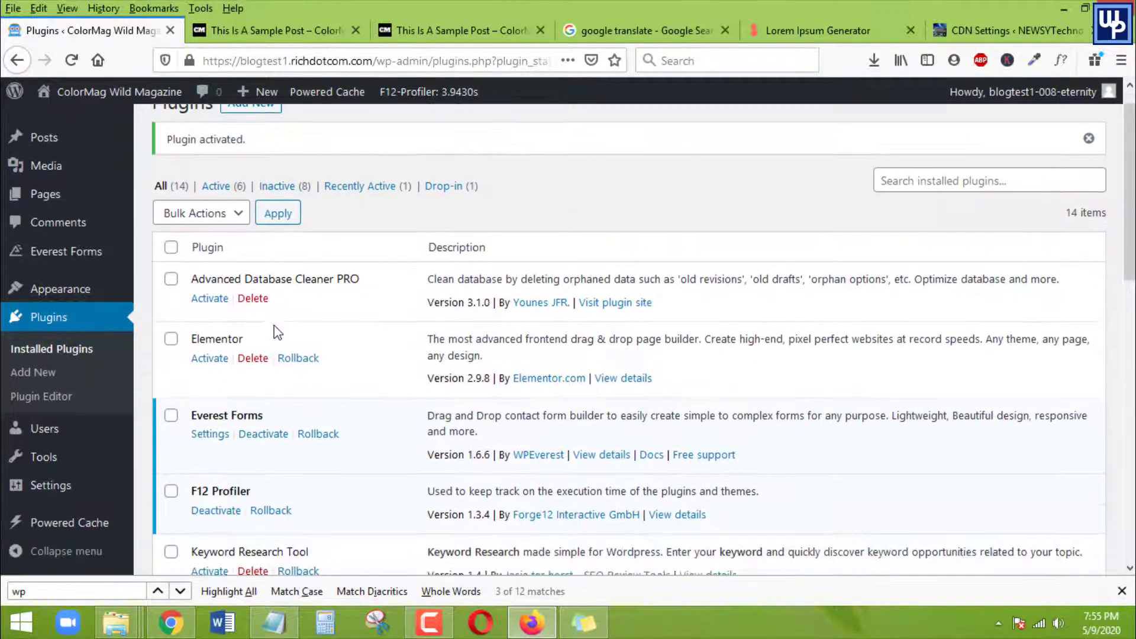
scroll(236, 355, down, 3)
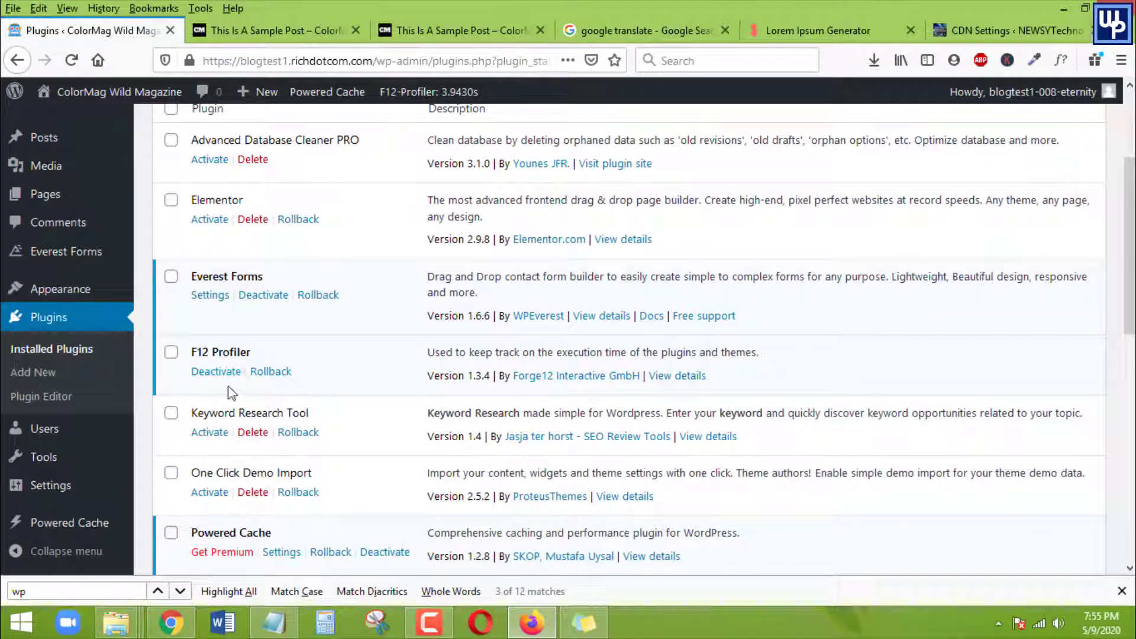
click(271, 371)
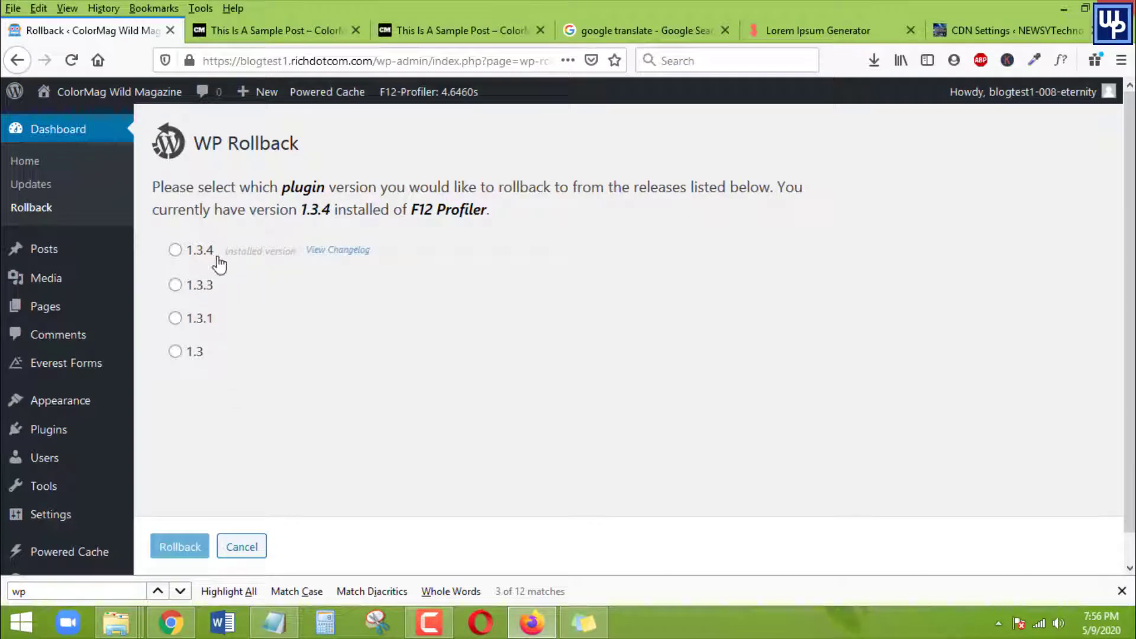
Step: Pick version 1.3.3, review the 1.3.4 changelog, and start the rollback
click(175, 286)
drag(511, 216, 429, 214)
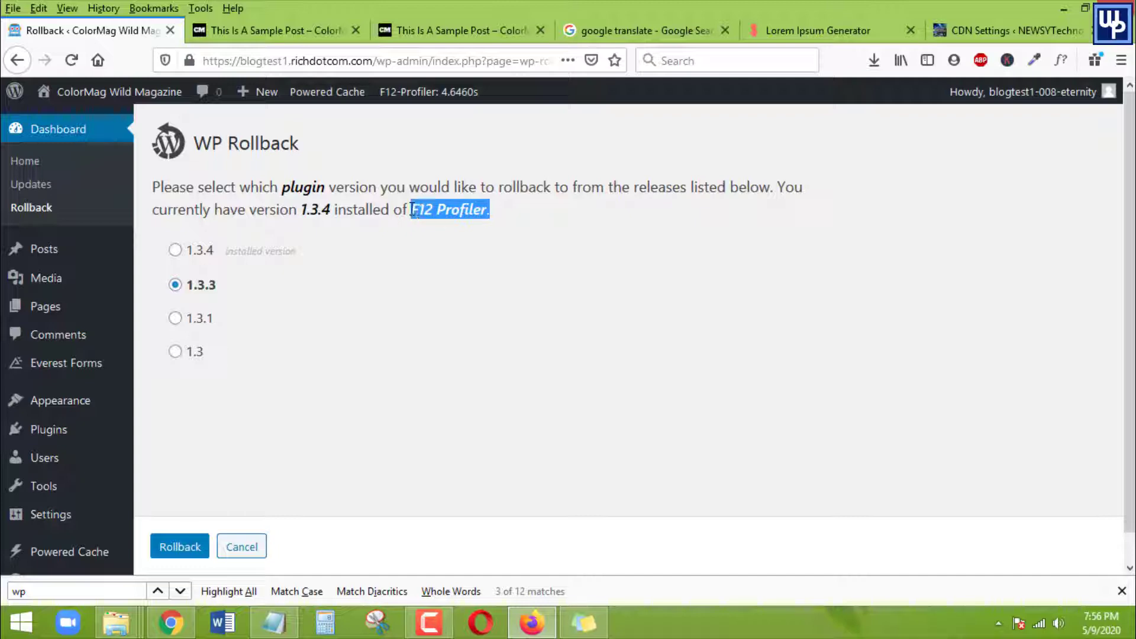
mouse_move(357, 258)
click(241, 256)
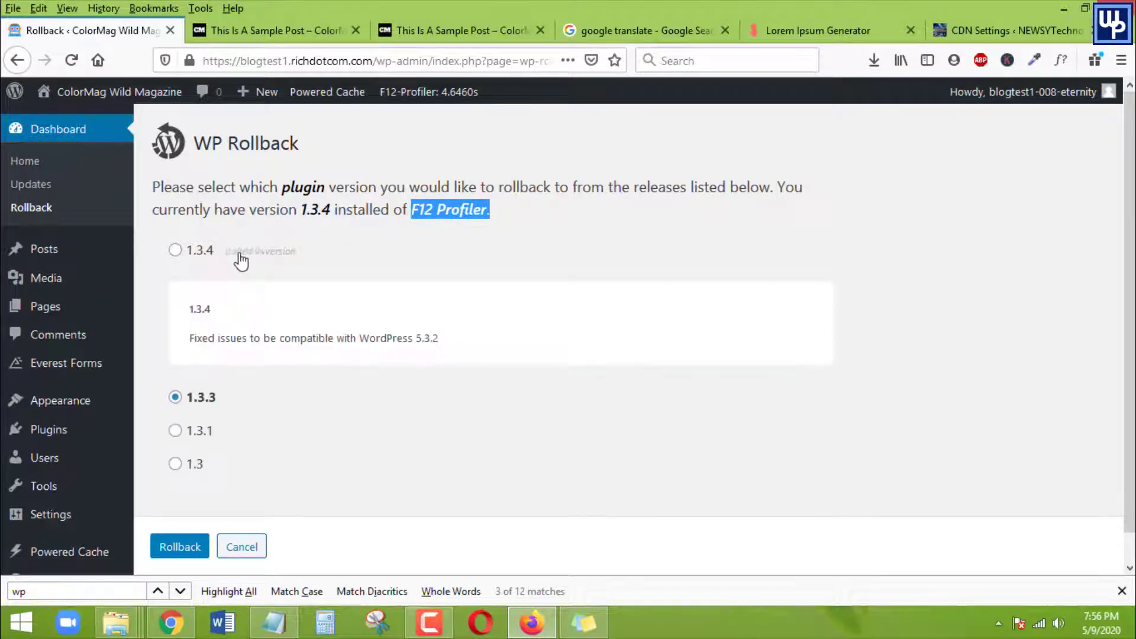
scroll(241, 258, down, 1)
drag(291, 222, 208, 226)
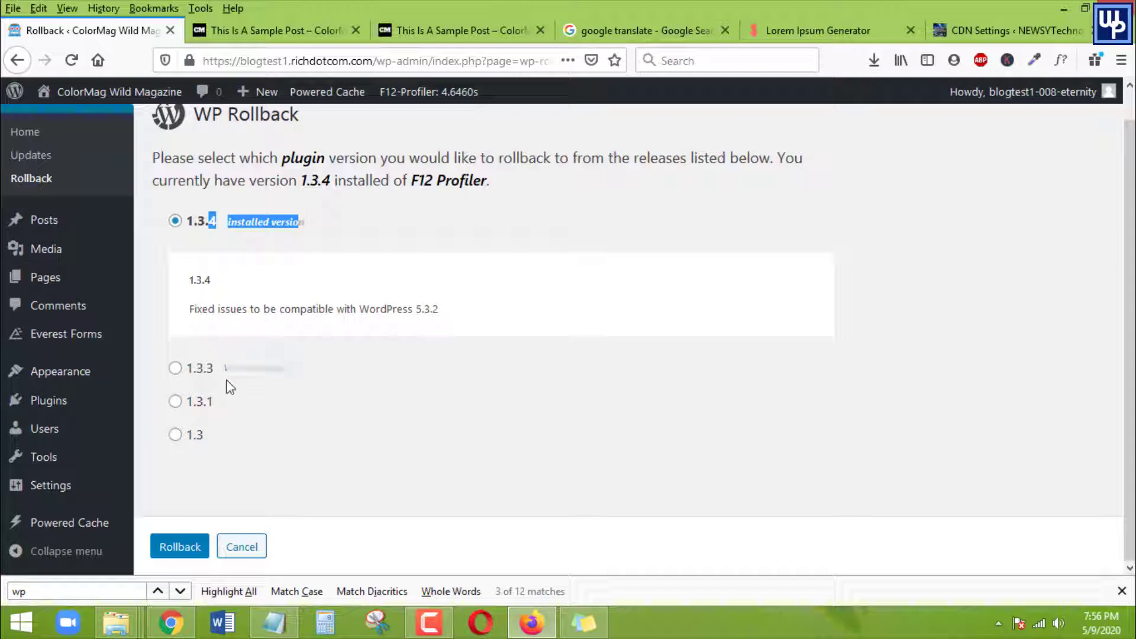
click(175, 370)
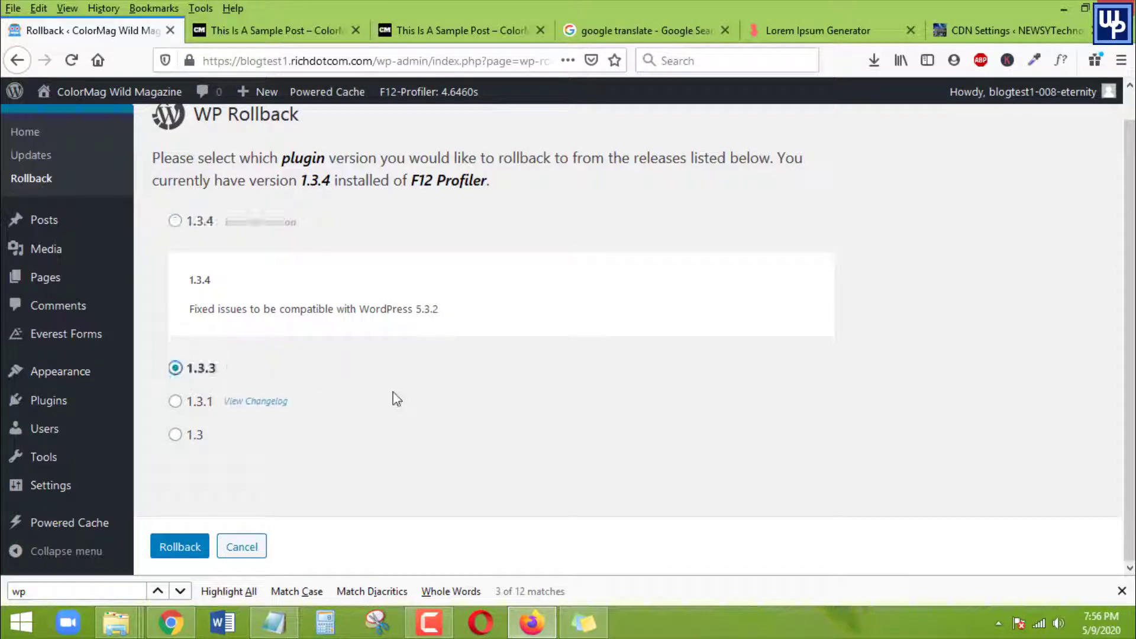
click(173, 550)
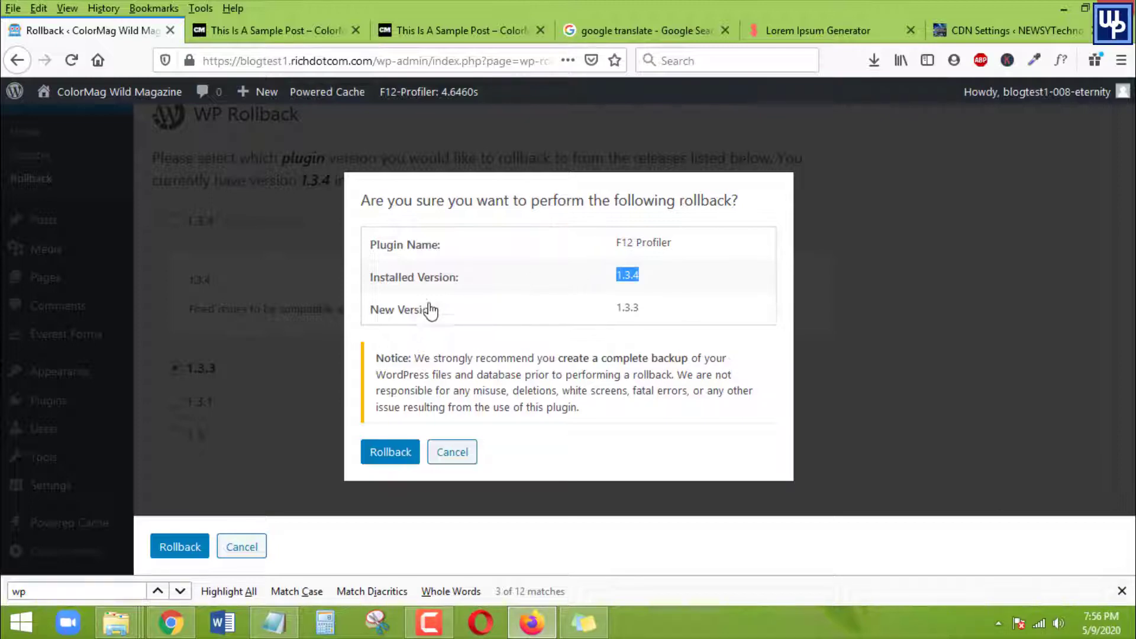
Step: Confirm the F12 Profiler rollback from 1.3.4 to 1.3.3 and reactivate the plugin
drag(663, 314, 618, 306)
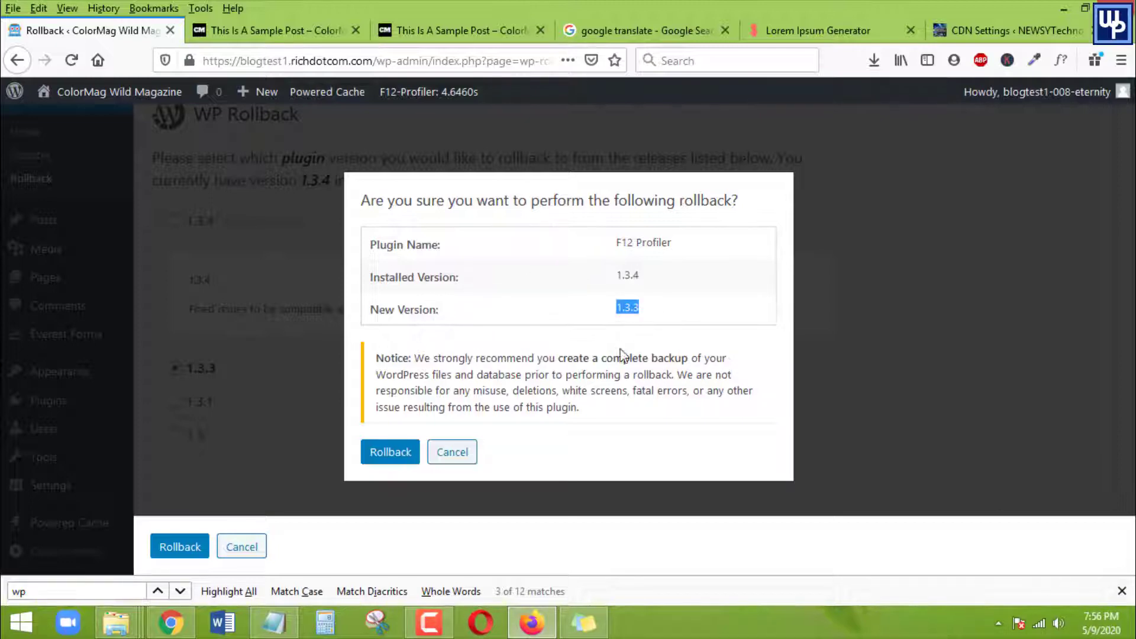
click(391, 453)
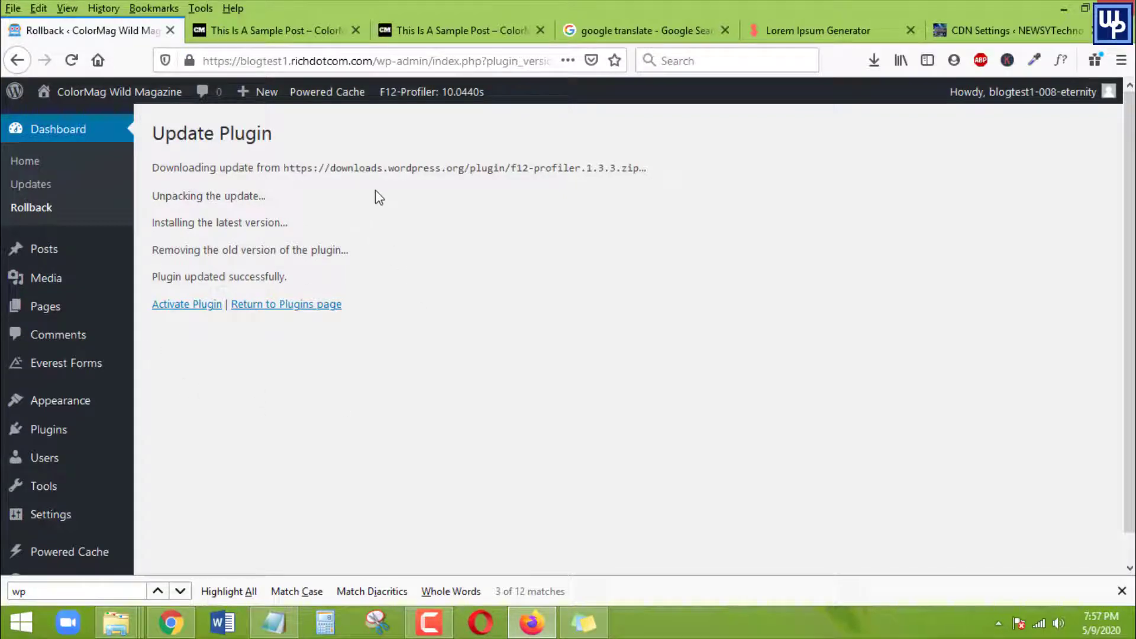
click(188, 307)
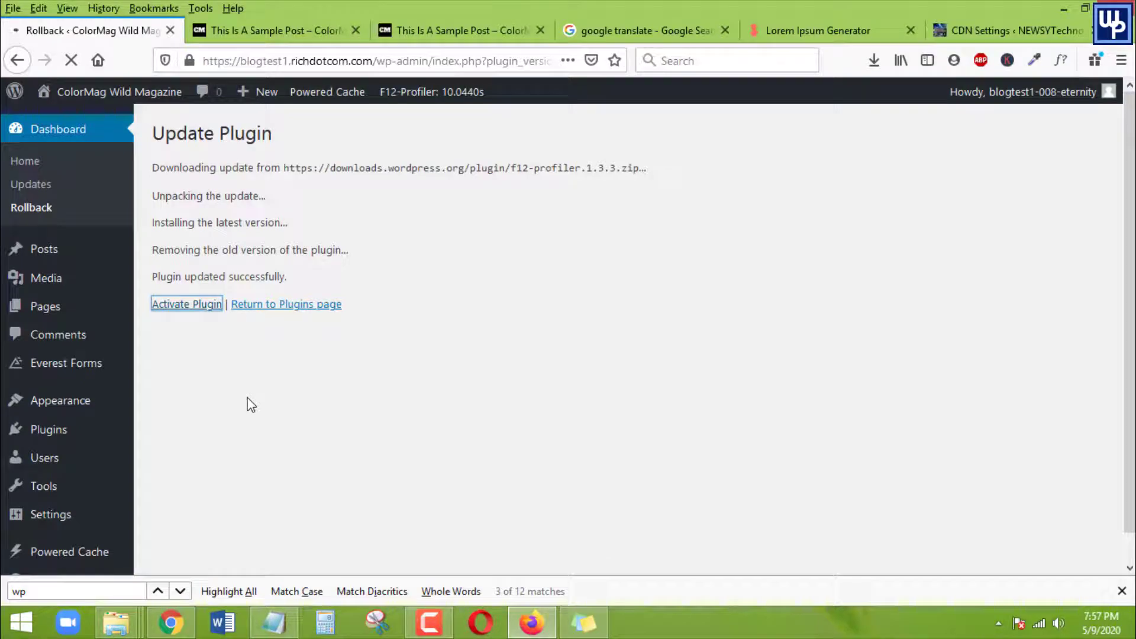
scroll(418, 329, down, 2)
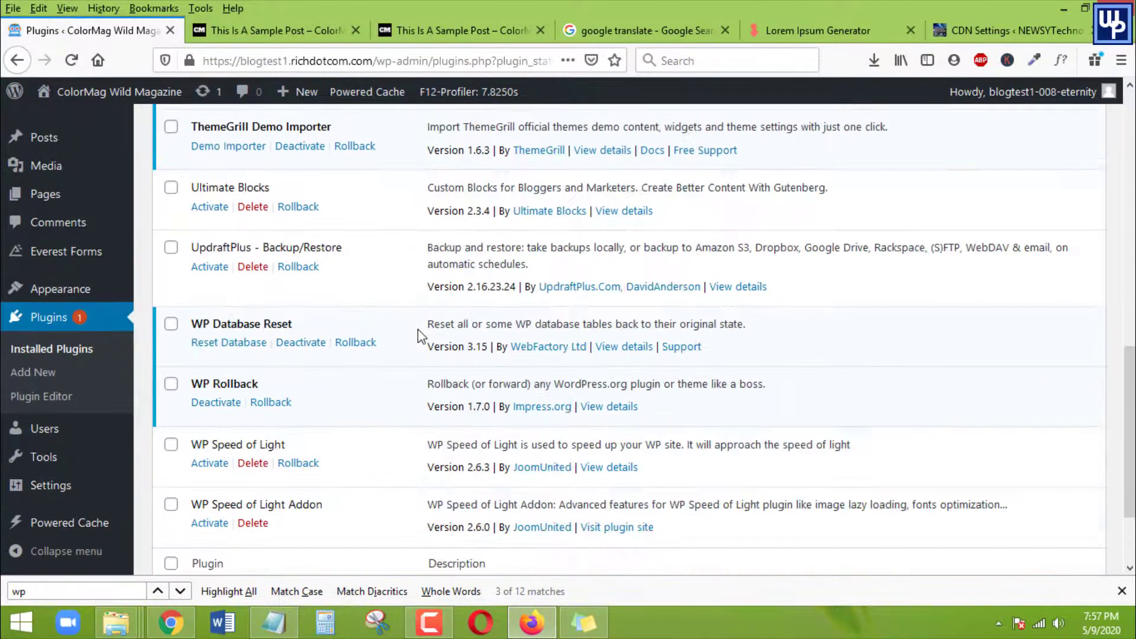
scroll(418, 333, down, 2)
scroll(447, 362, up, 6)
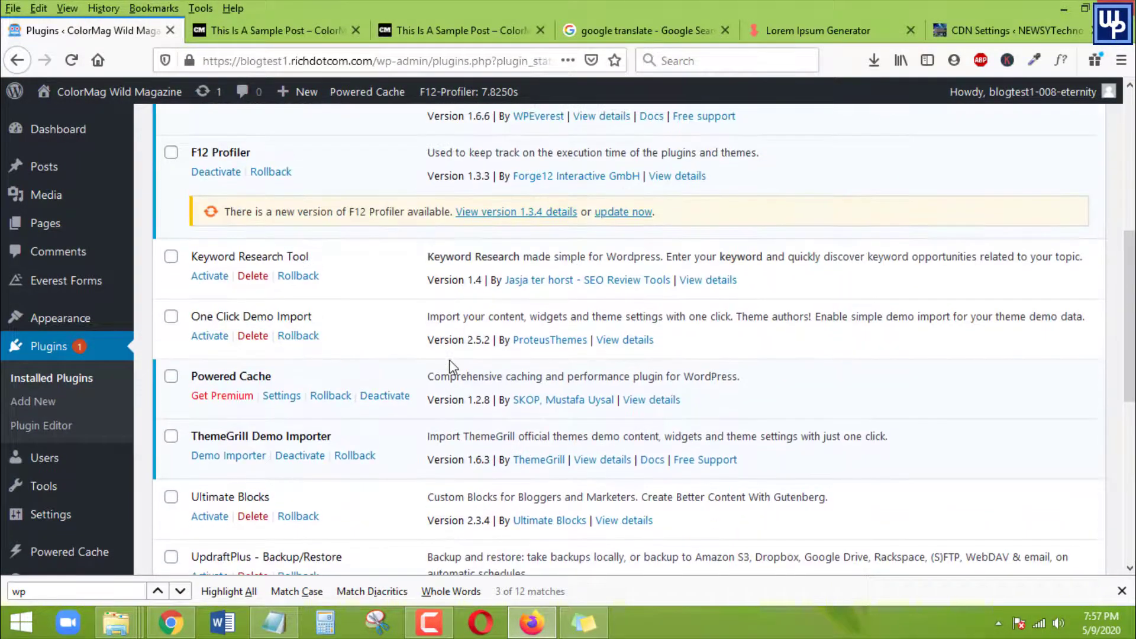
scroll(450, 367, up, 3)
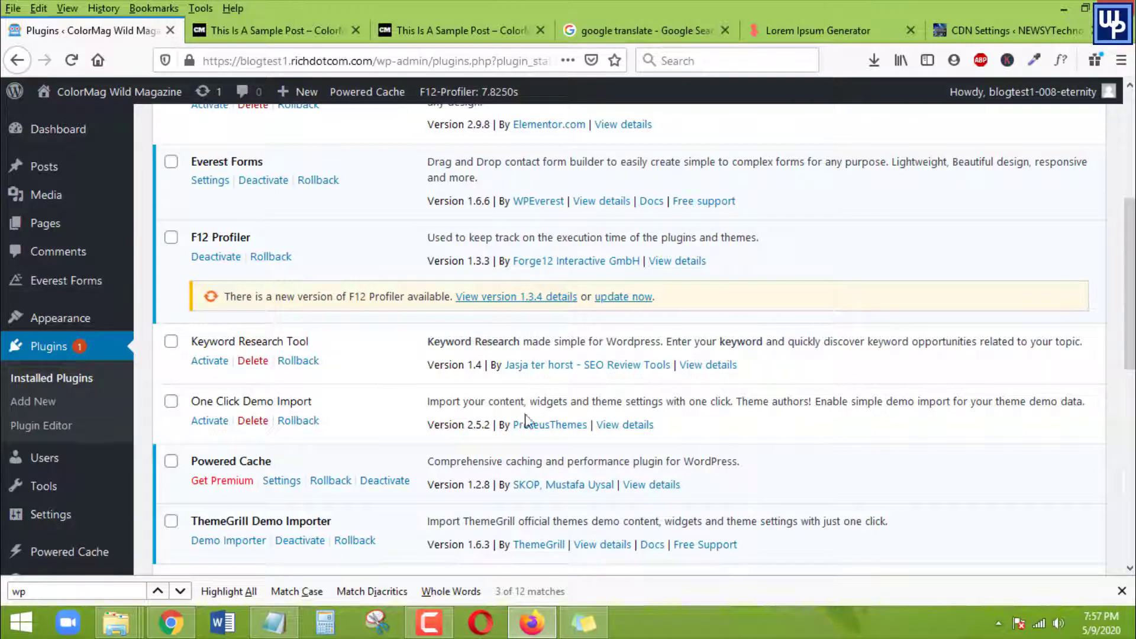
scroll(636, 403, down, 5)
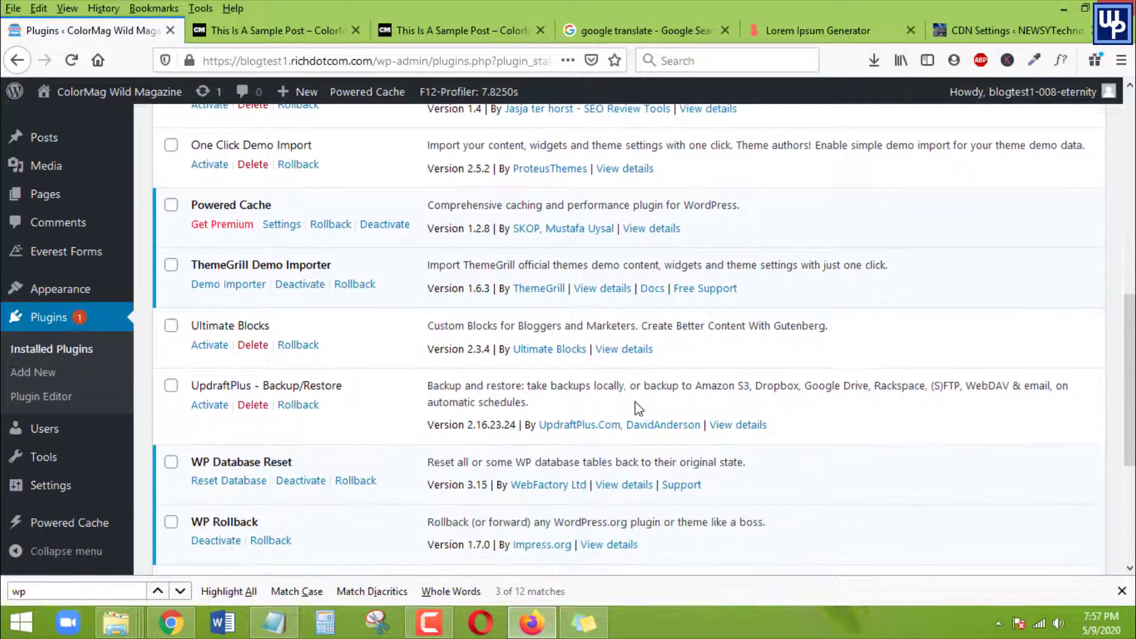
scroll(577, 423, down, 3)
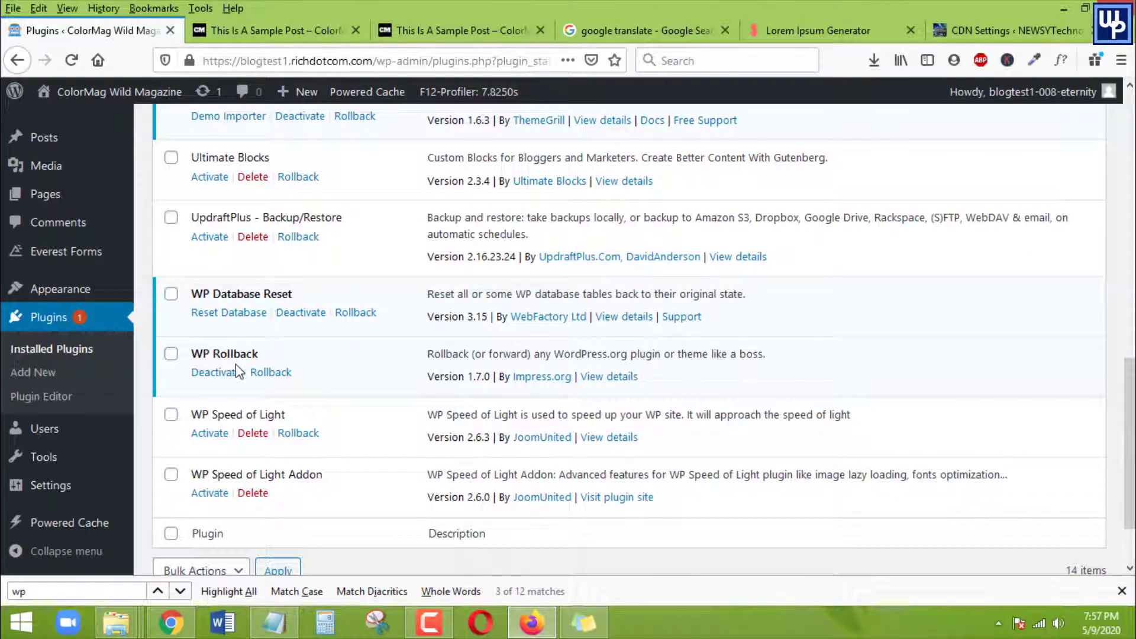
scroll(609, 459, down, 2)
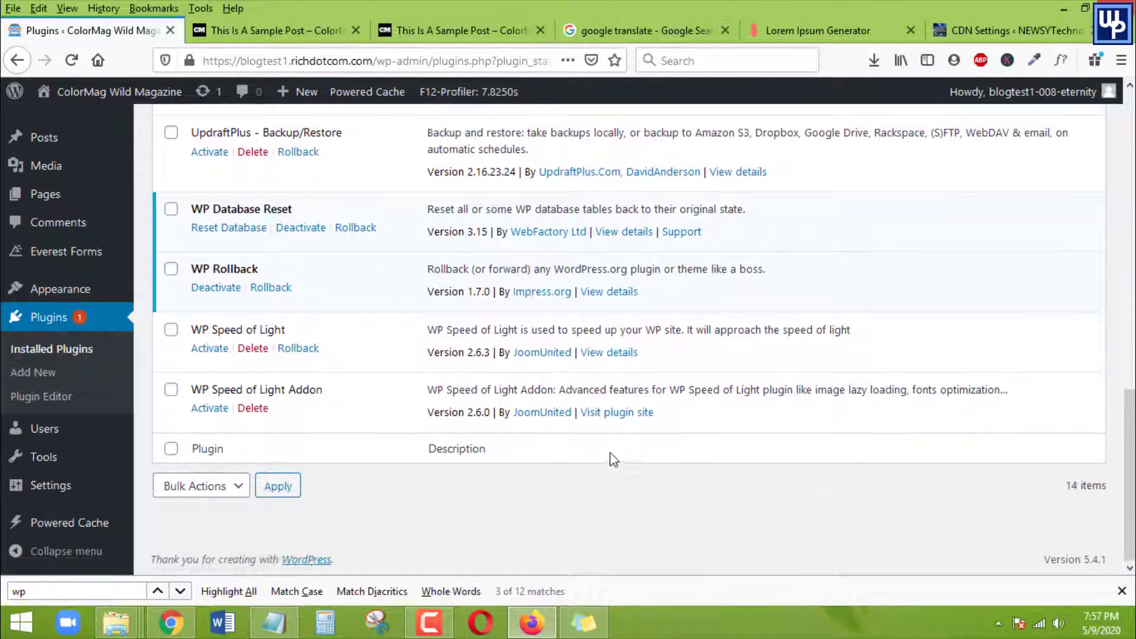